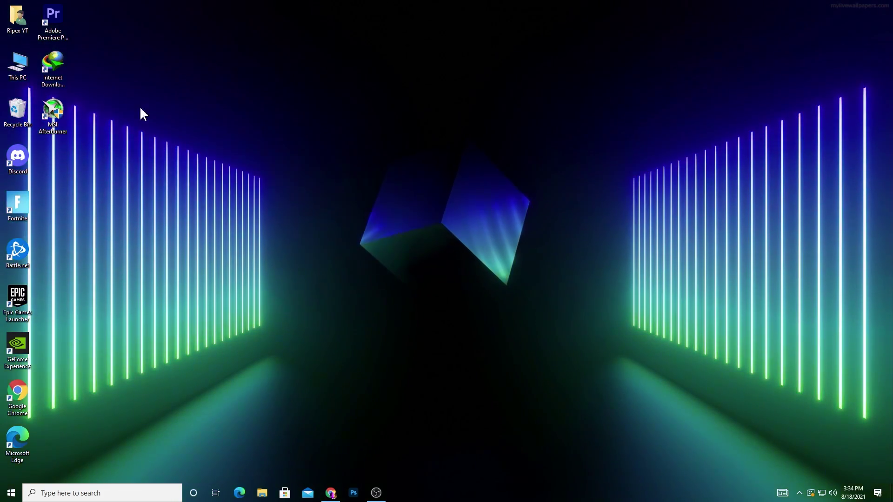
Step: Open Device Manager through This PC's Properties page to list the network adapters
right_click(19, 69)
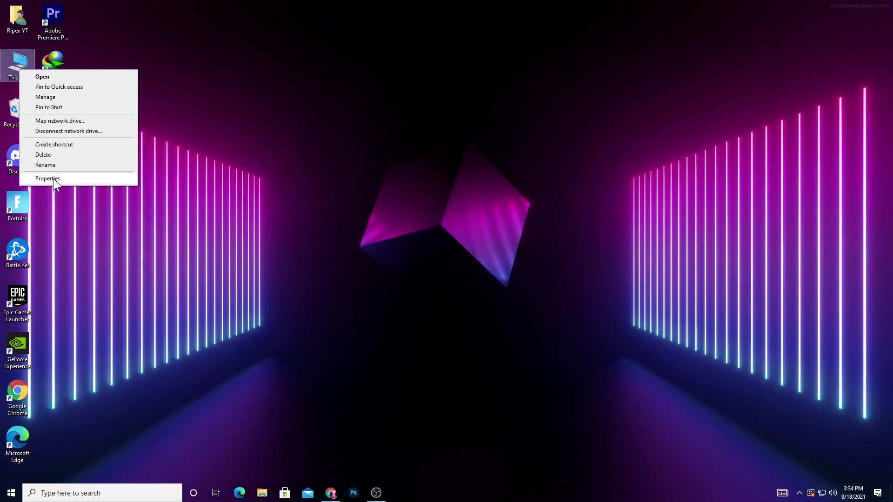
left_click(53, 178)
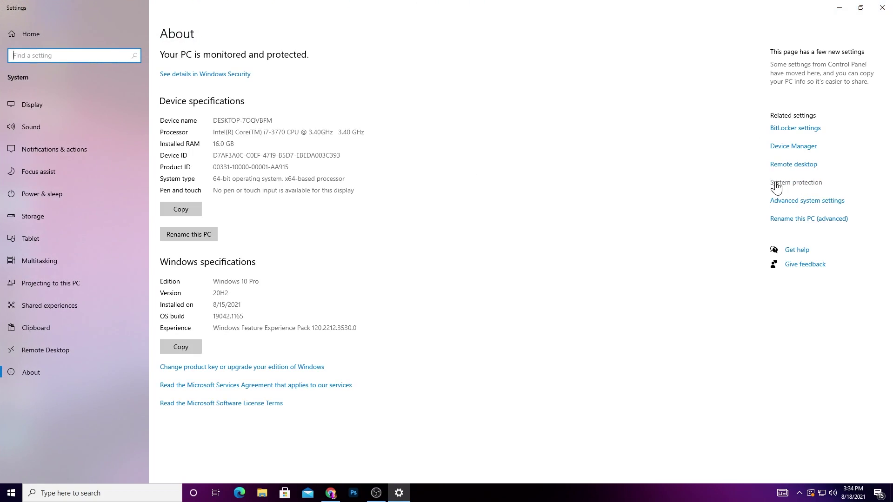
left_click(789, 146)
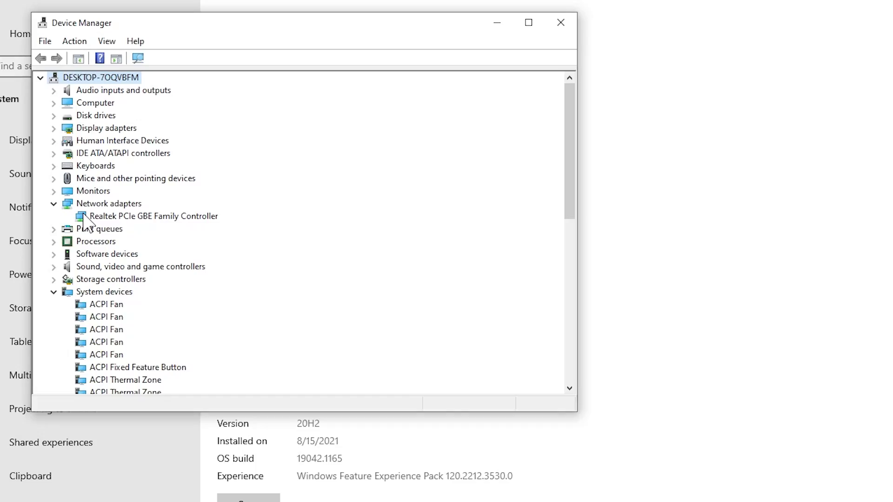
Step: Uncheck 'Allow the computer to turn off this device to save power' for the Realtek PCIe GBE adapter
right_click(155, 211)
left_click(200, 285)
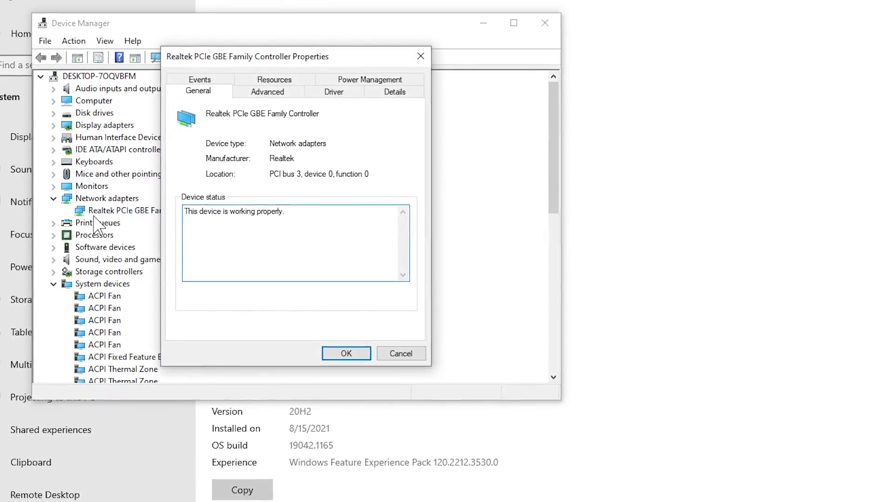
left_click(359, 80)
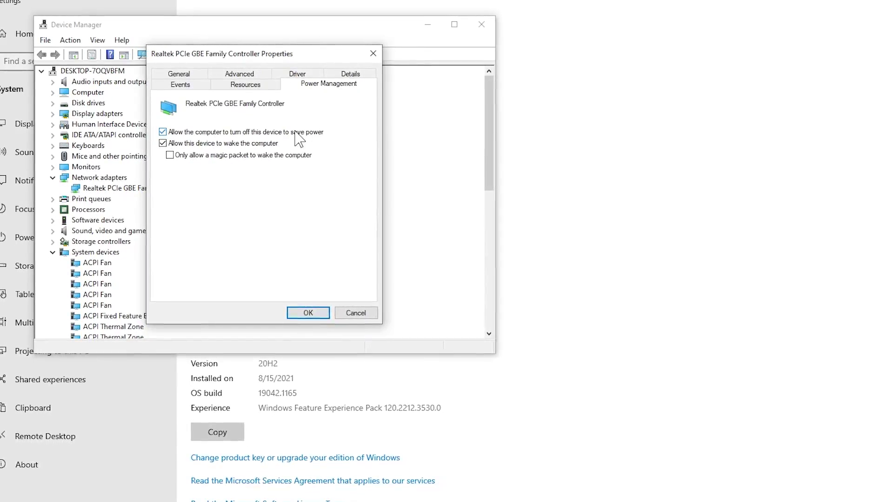
left_click(163, 131)
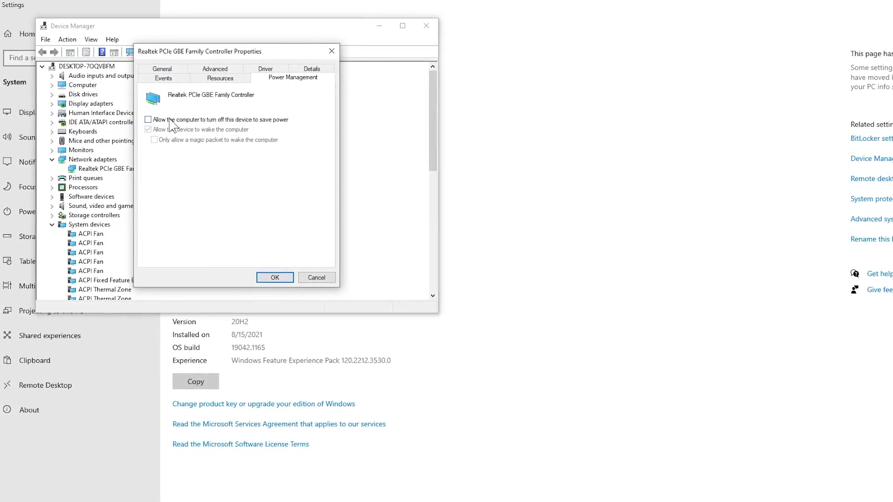
left_click(273, 277)
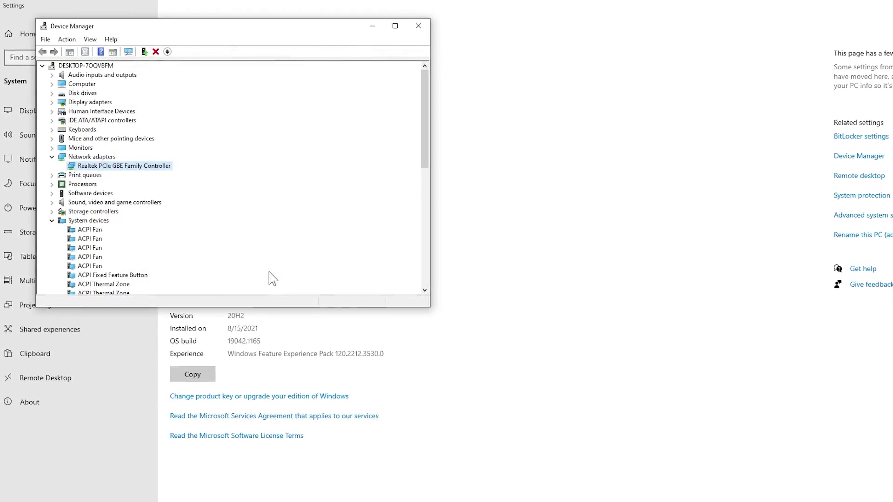
Step: Confirm the High precision event timer under System devices is disabled, then close Device Manager and Settings
left_click(52, 155)
scroll(110, 194, "down", 3)
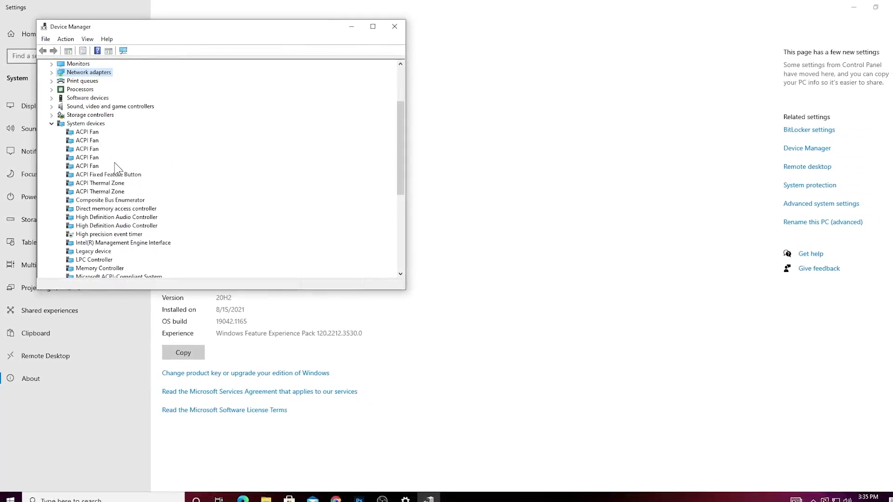
scroll(114, 179, "down", 2)
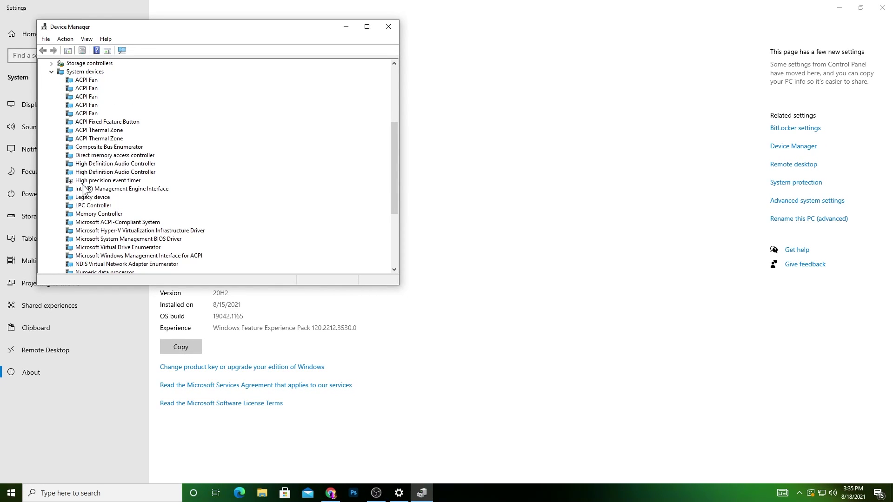
right_click(93, 181)
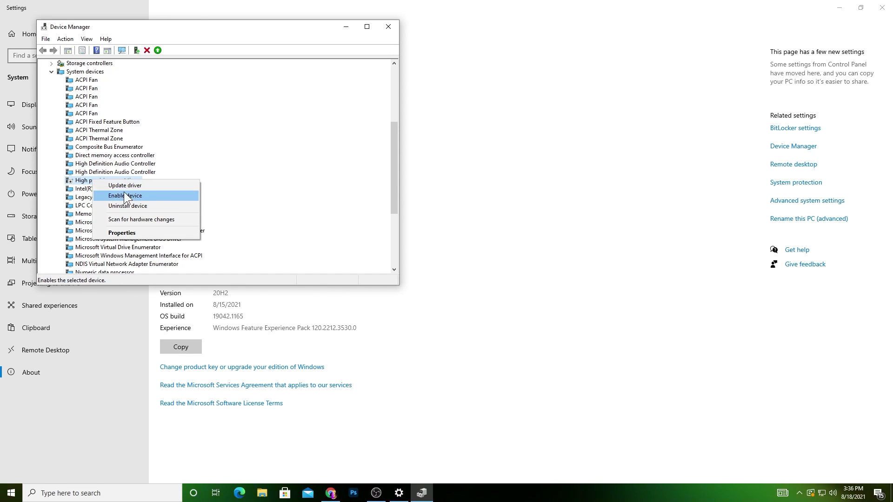
left_click(388, 26)
left_click(882, 8)
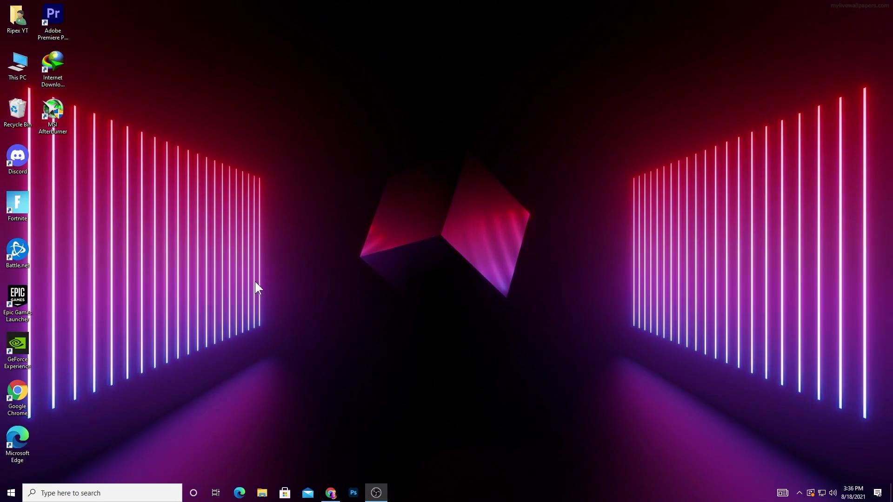
Step: Turn off the Toggle Keys shortcut key in Ease of Access > Keyboard, then go to Mouse
left_click(12, 493)
left_click(13, 448)
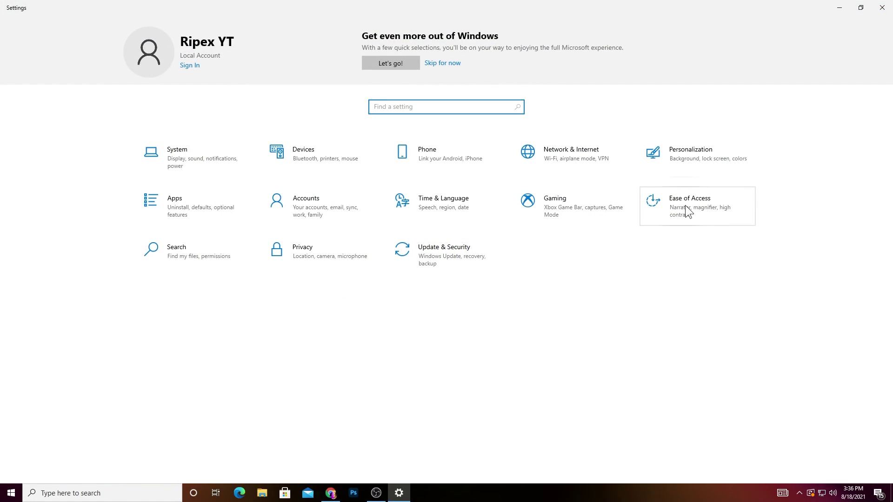
left_click(688, 205)
scroll(73, 241, "down", 1)
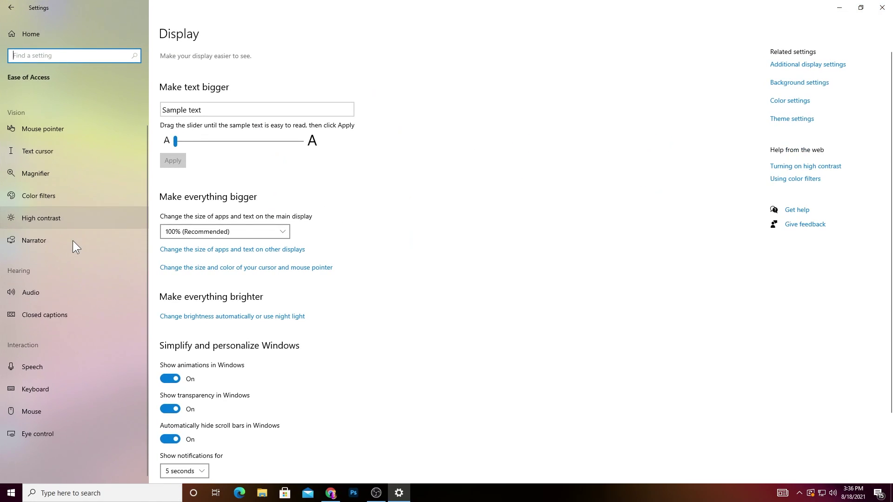
left_click(35, 395)
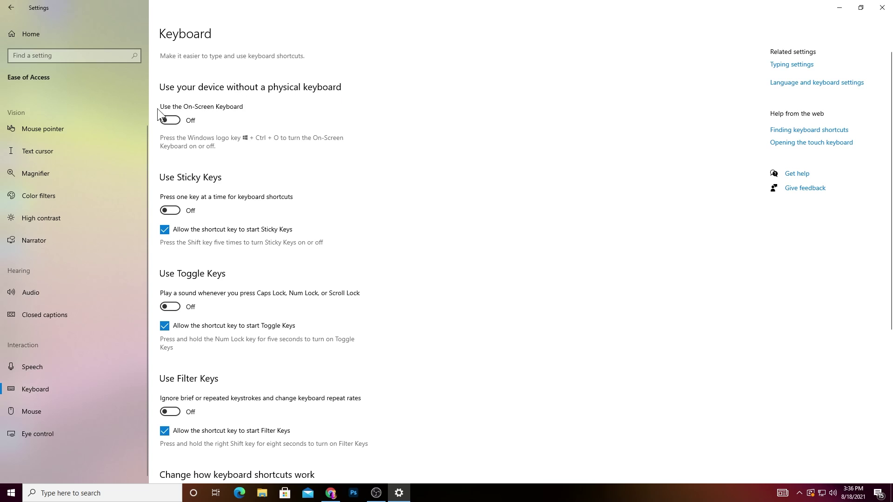
scroll(172, 140, "down", 3)
scroll(167, 93, "up", 2)
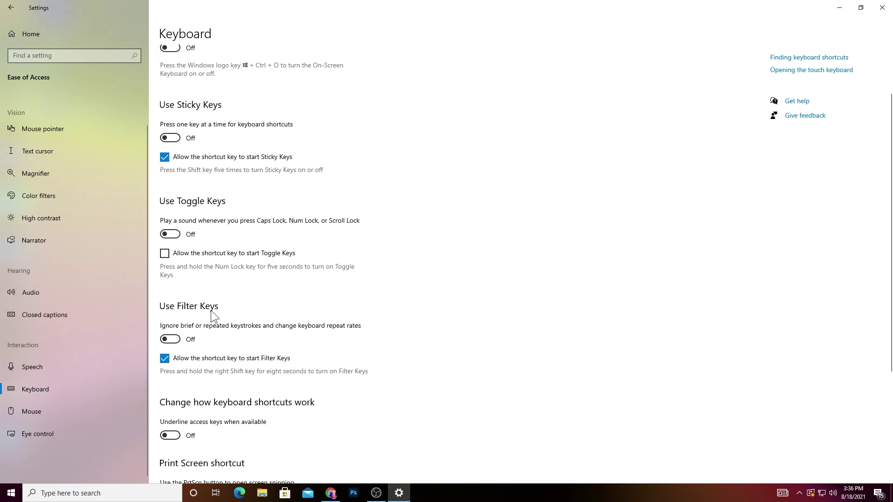
scroll(210, 311, "down", 4)
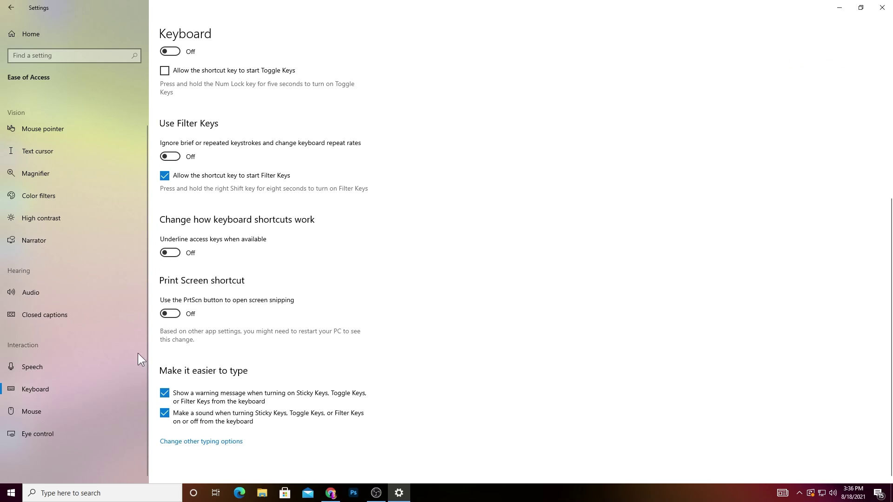
left_click(41, 406)
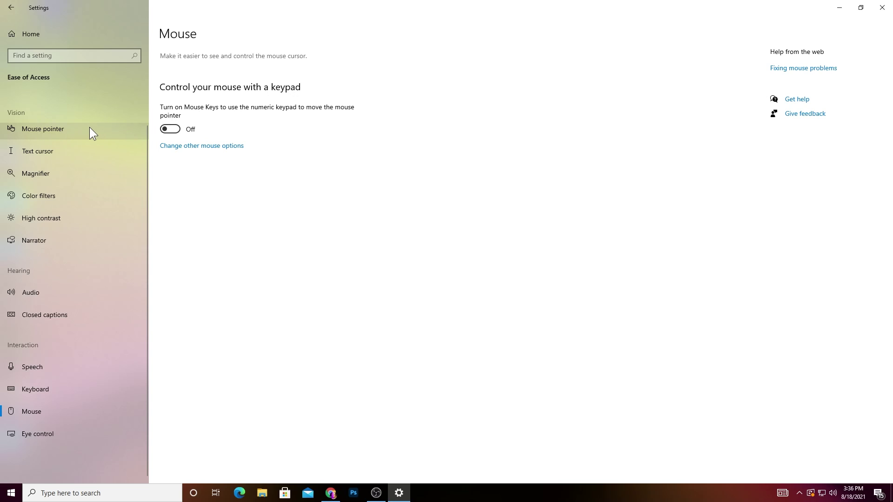
Step: Turn off Enhance pointer precision in Mouse Properties' Pointer Options, reached by searching 'mouse'
left_click(43, 55)
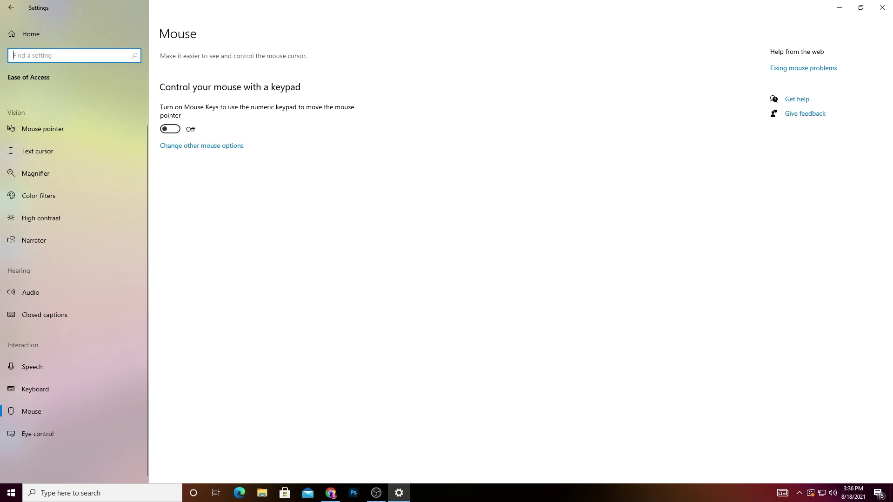
type("mouse")
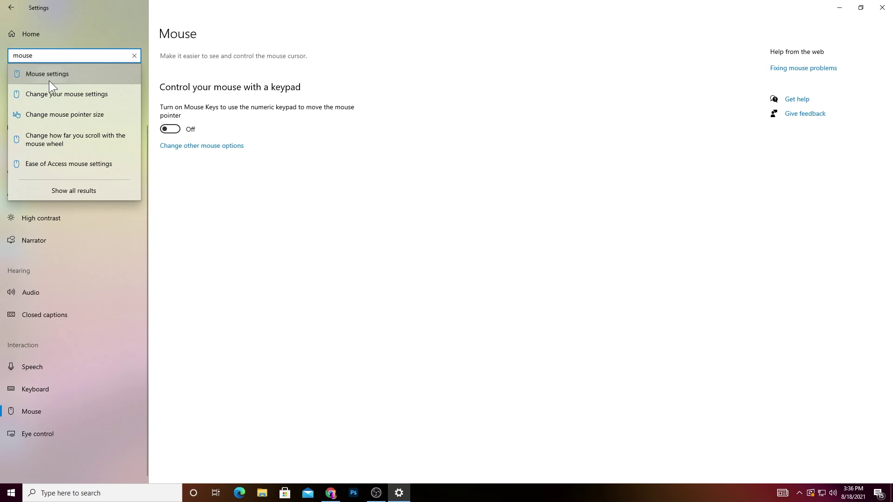
left_click(49, 79)
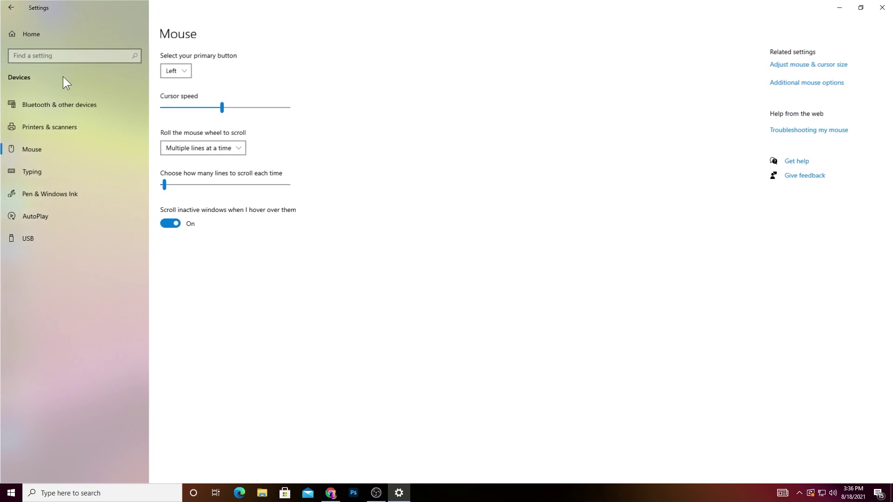
left_click(799, 88)
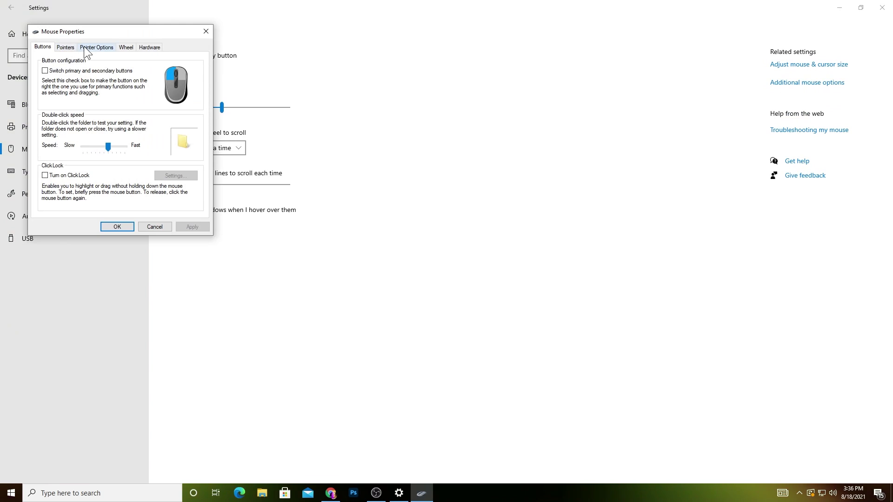
left_click(99, 48)
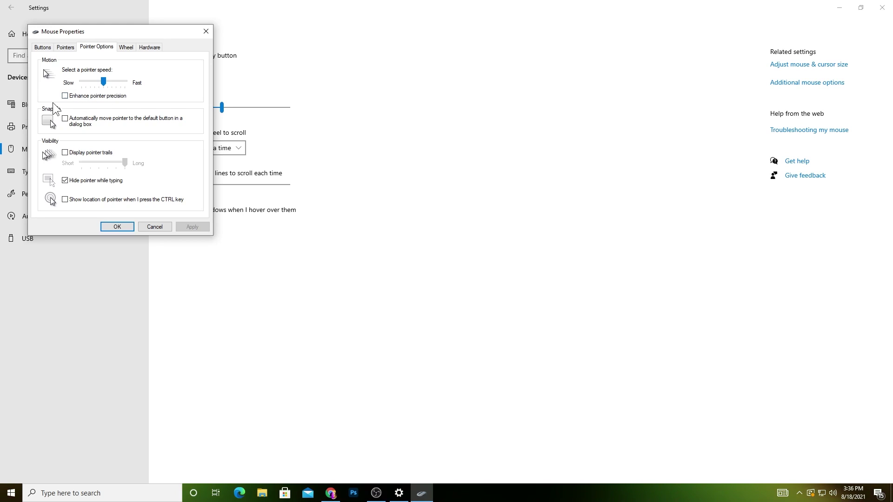
left_click(117, 227)
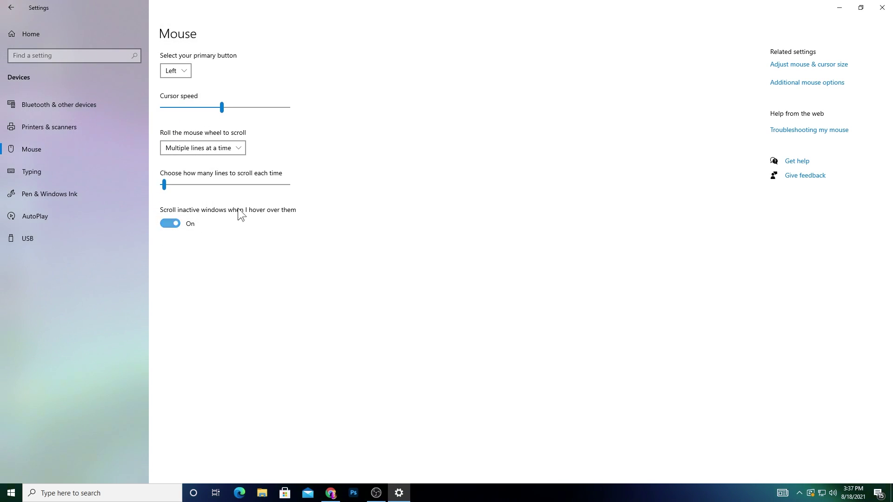
Step: Close Settings and go to fpspacks.com in a new Chrome tab
left_click(883, 7)
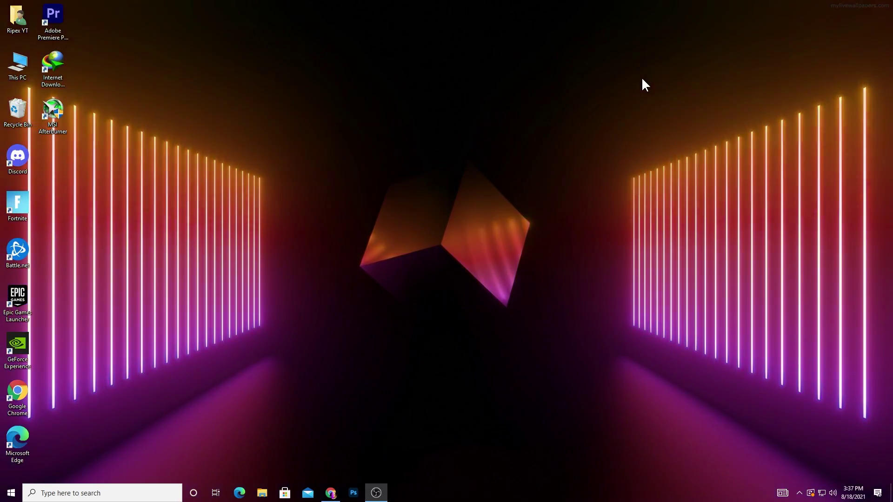
left_click(331, 493)
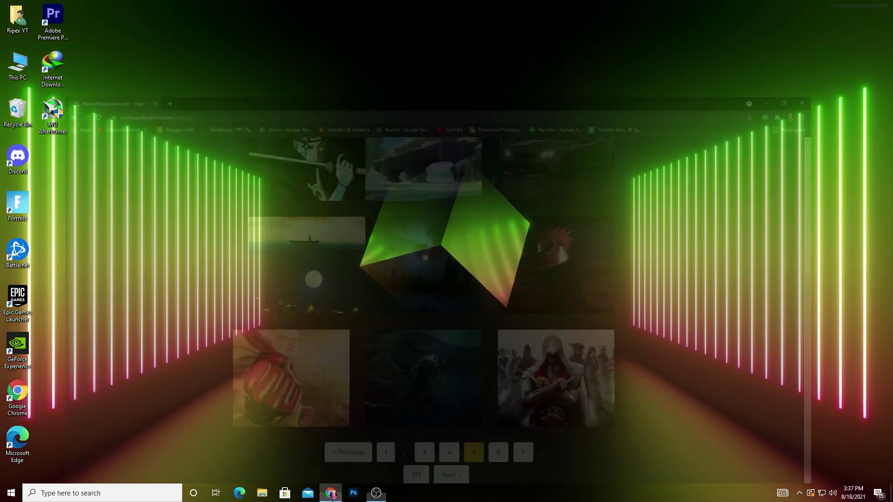
left_click(123, 8)
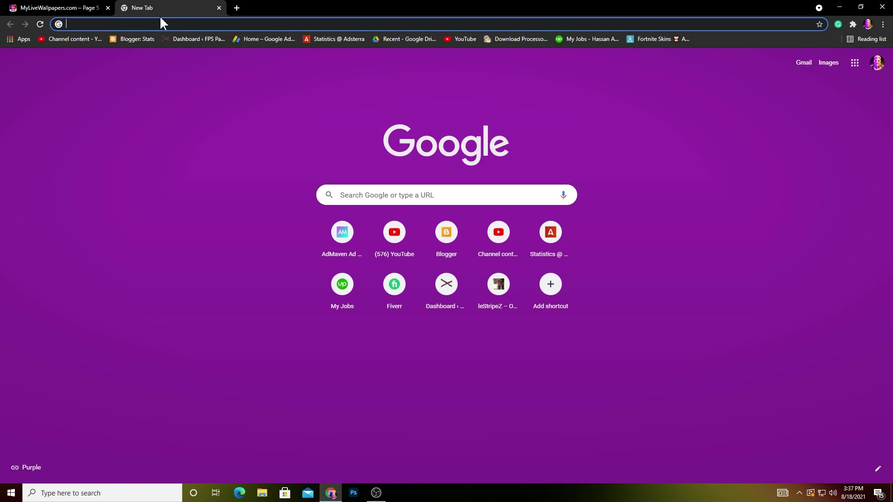
type("fps")
key("Return")
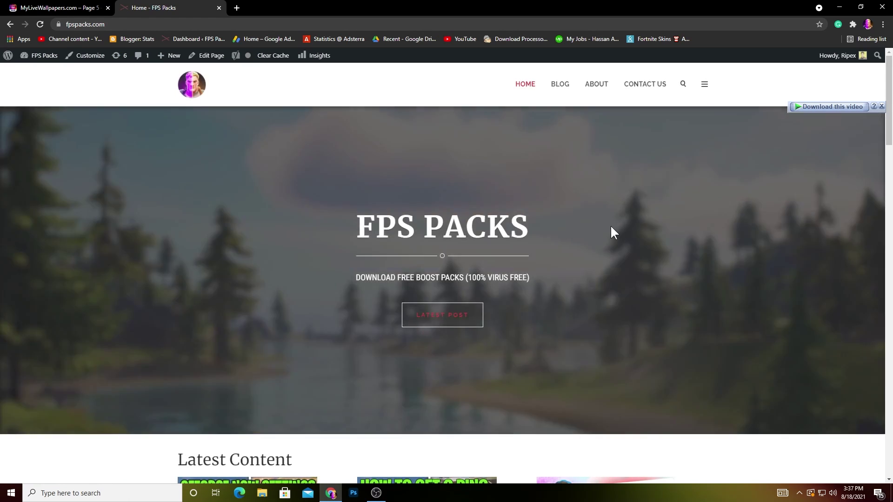
Step: Scroll the Fortnite Input Lag Fix Guide to its Download Pack Used In Video section
scroll(440, 218, "down", 5)
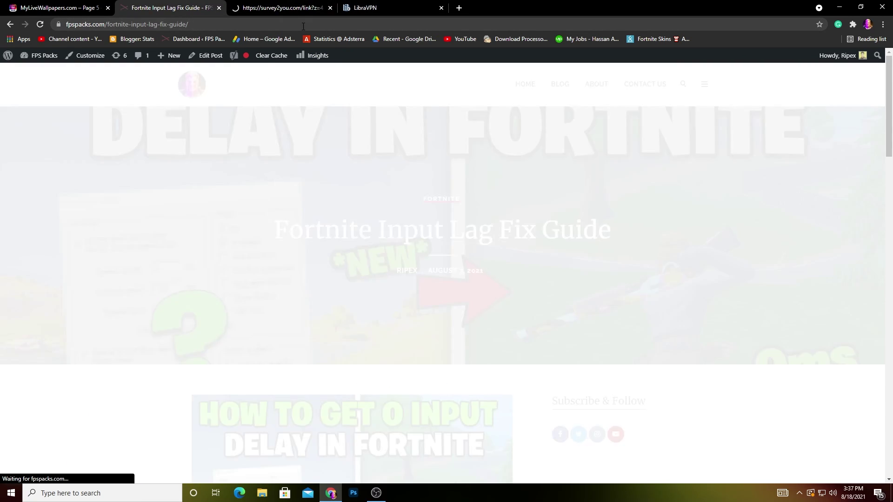
scroll(267, 307, "down", 8)
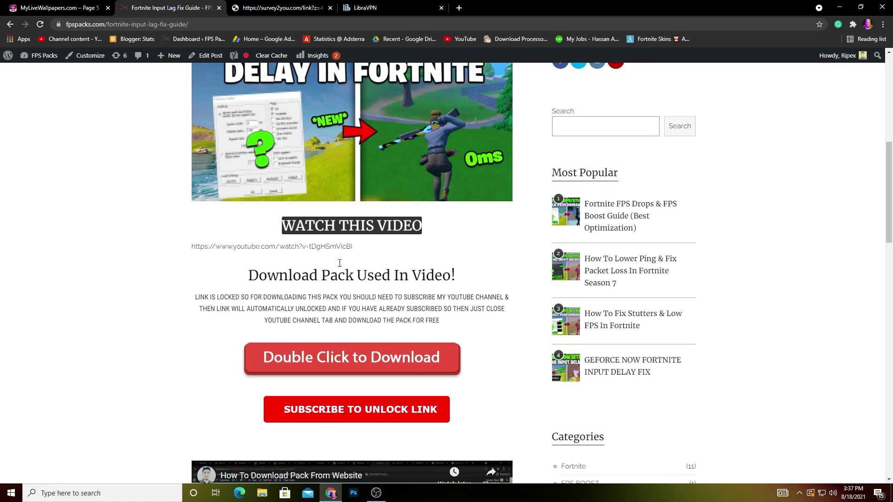
scroll(340, 263, "down", 2)
left_click(339, 315)
scroll(296, 312, "up", 2)
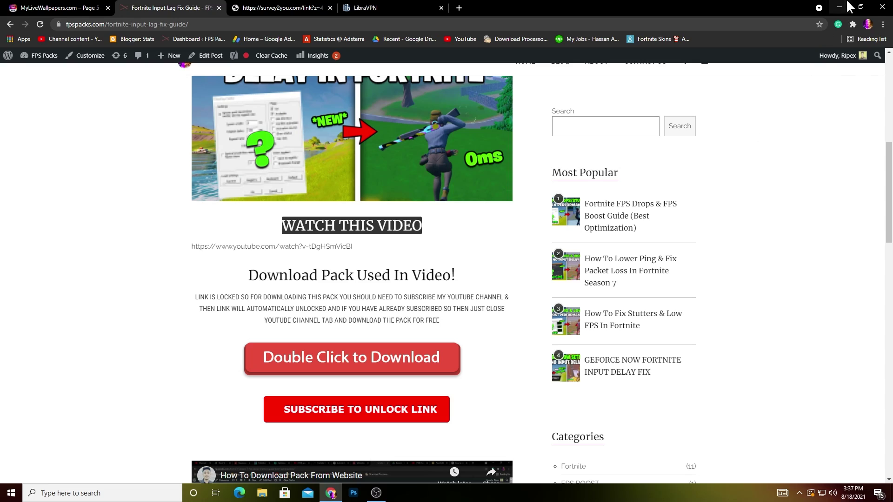
Step: Minimize Google Chrome to show the desktop
left_click(839, 6)
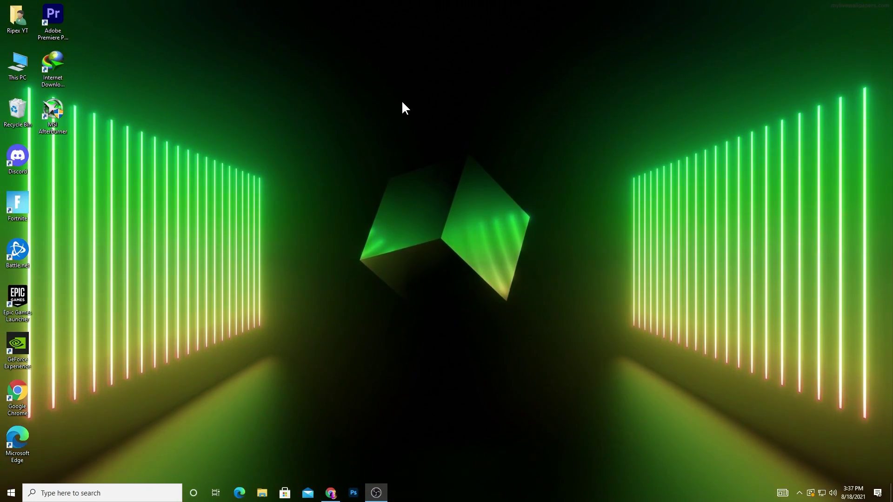